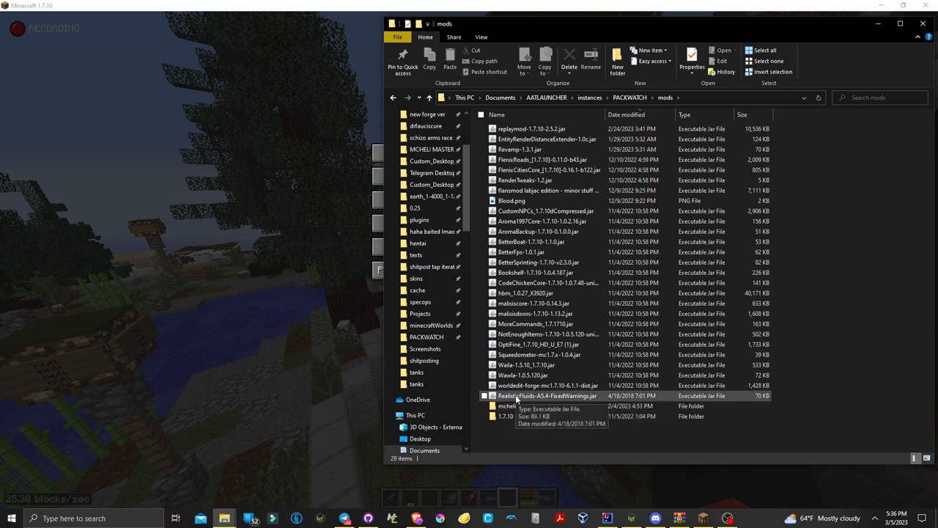
# - Inspect the RealisticFluids jar as an archive, looking inside the realisticfluids folder, then close it
pyautogui.rightClick(517, 398)
pyautogui.click(557, 256)
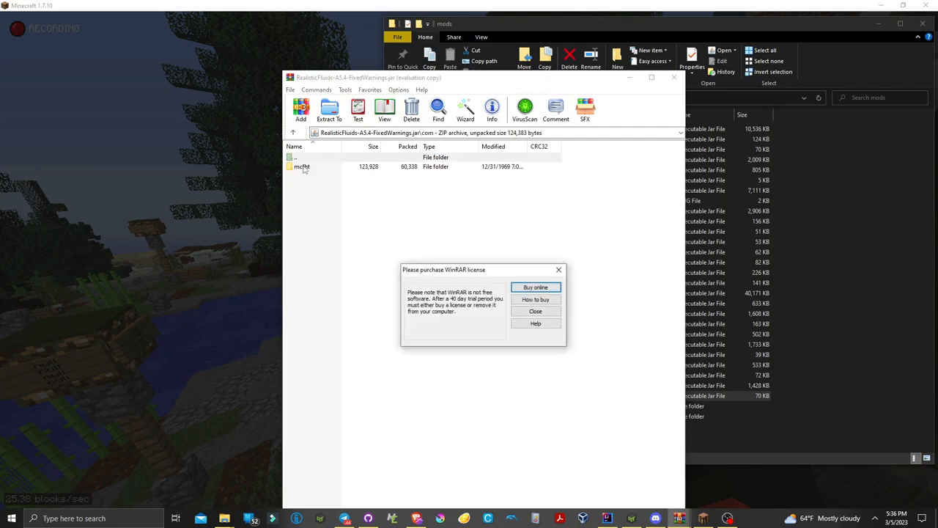
pyautogui.click(532, 312)
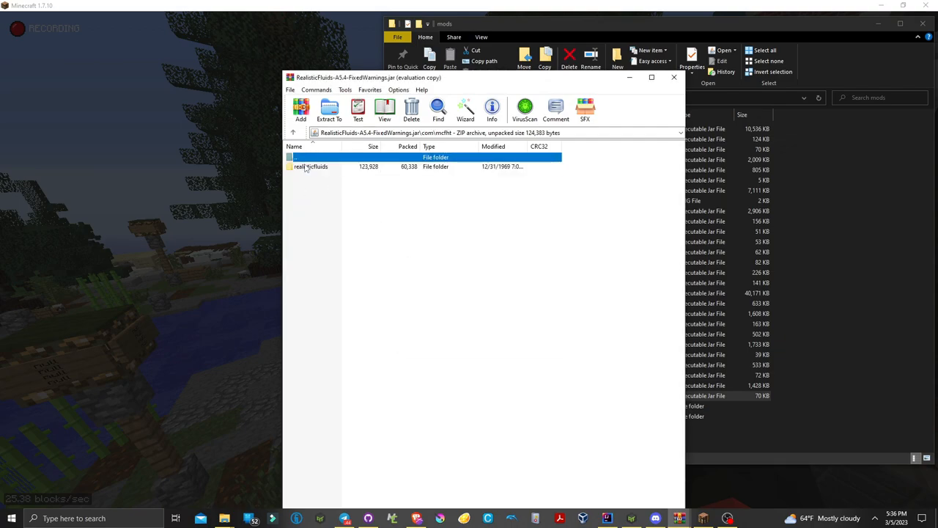
pyautogui.doubleClick(306, 168)
pyautogui.click(673, 78)
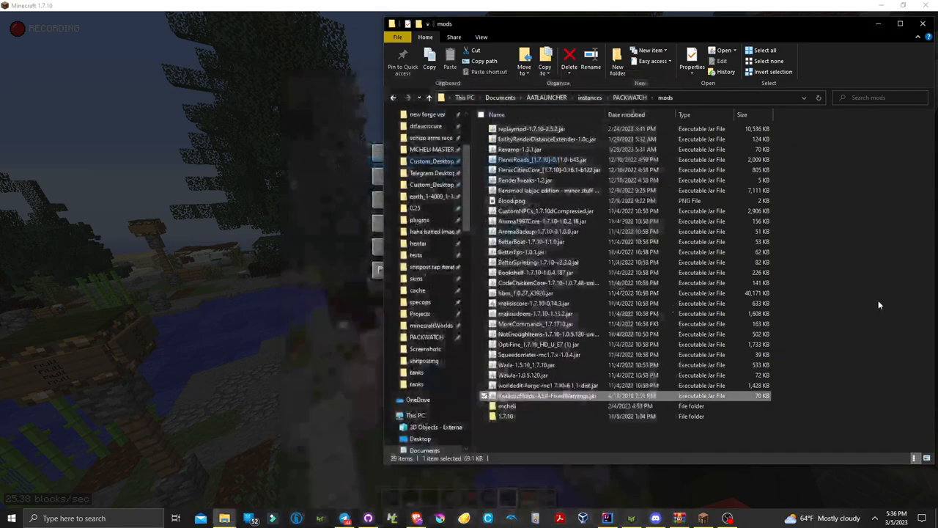
# - Return to Minecraft, resume play and fly forward down the river canal onto the water
pyautogui.click(218, 214)
pyautogui.press('Escape')
pyautogui.press('w')
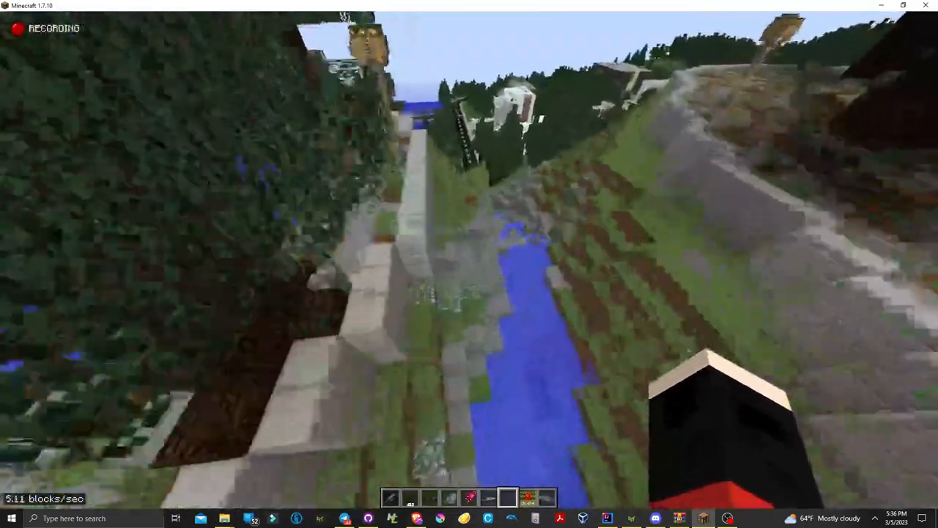
pyautogui.press('w')
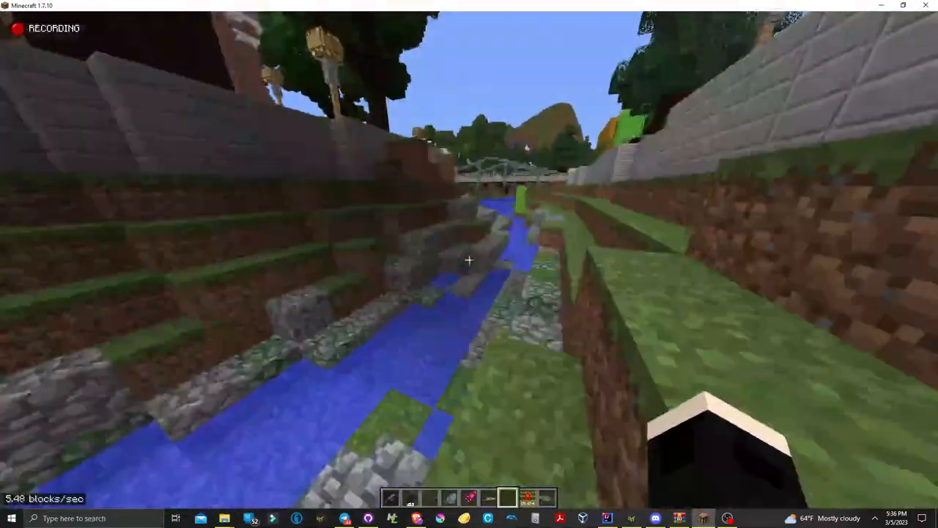
pyautogui.press('w')
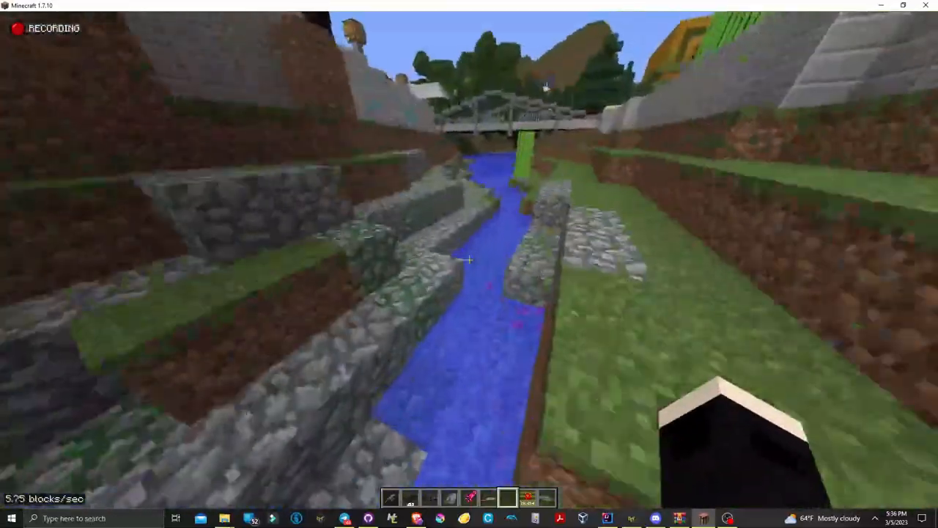
pyautogui.press('w')
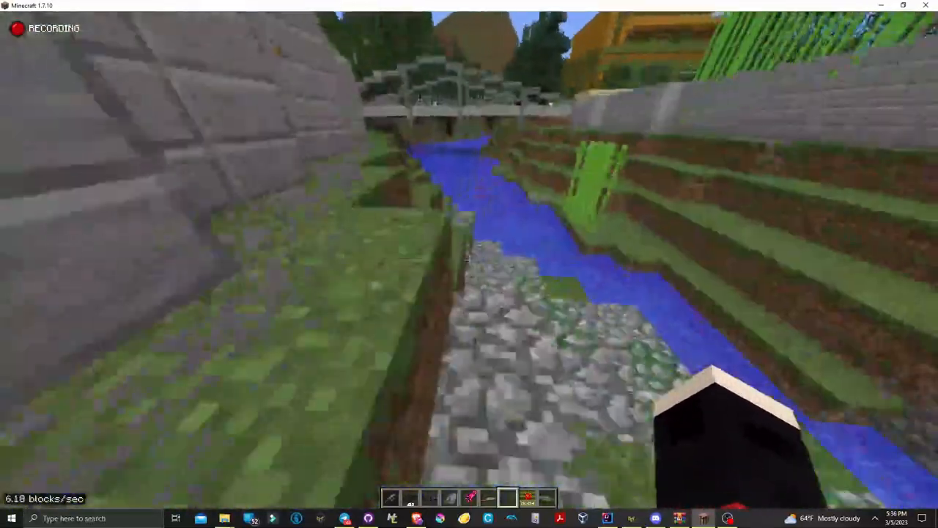
pyautogui.press('w')
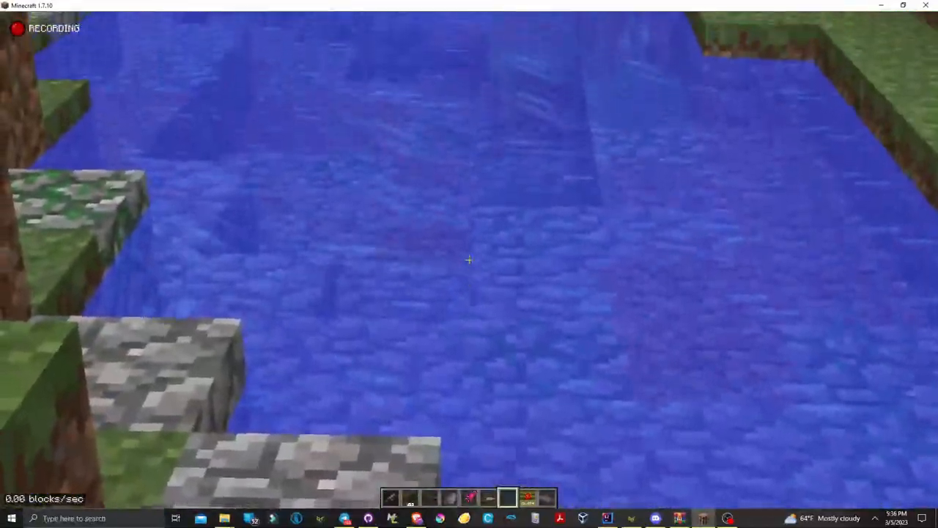
# - Fly low along the river past farmland and trees, under the bridge out to the ocean
pyautogui.press('w')
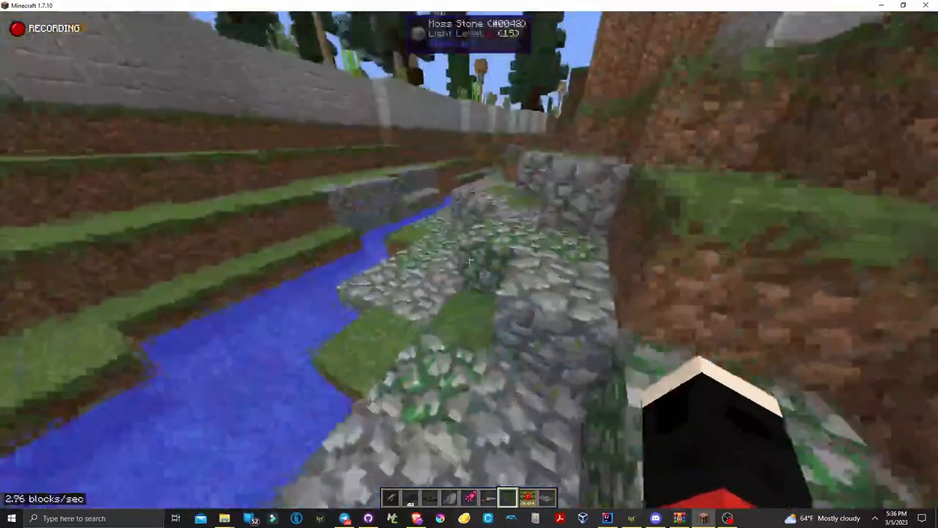
pyautogui.press('w')
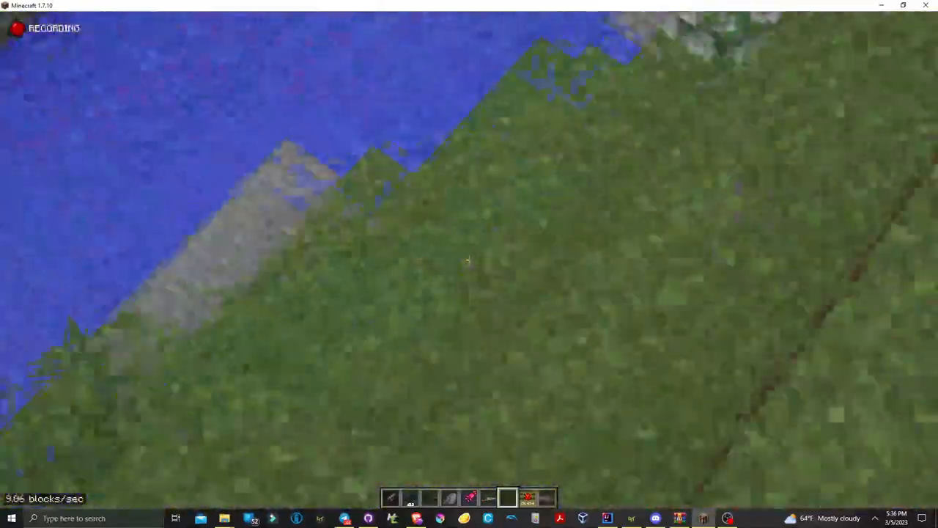
pyautogui.press('w')
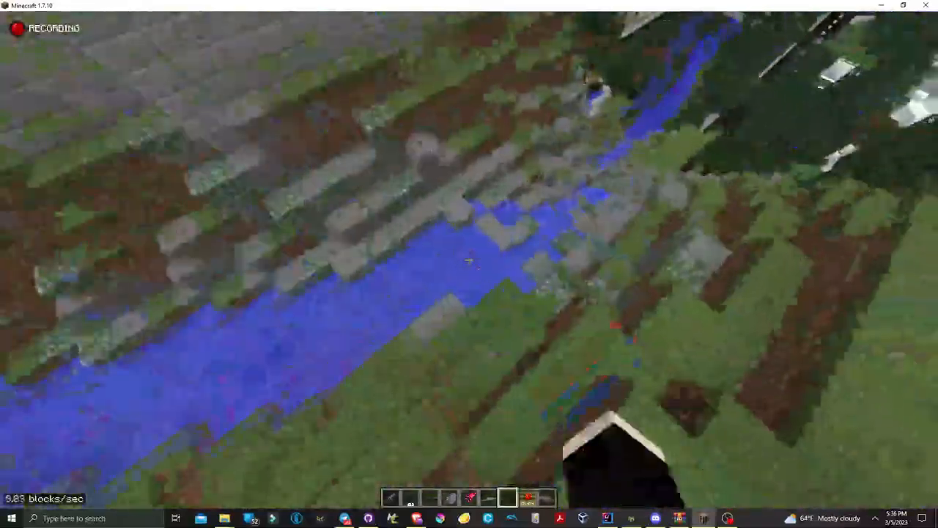
pyautogui.press('w')
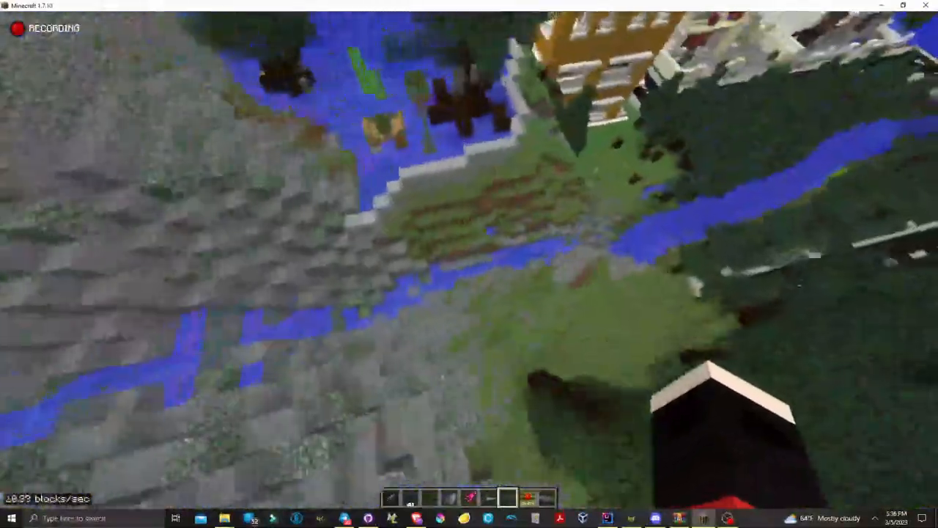
pyautogui.press('w')
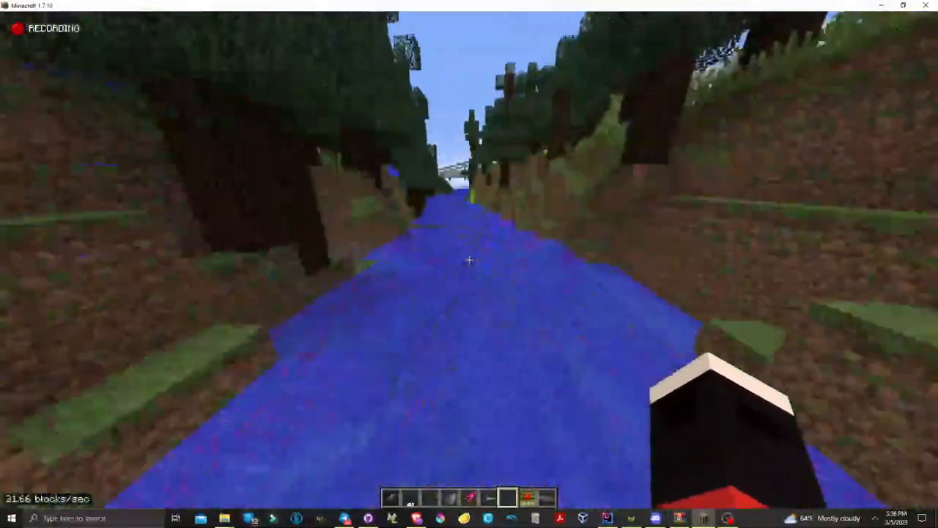
pyautogui.press('w')
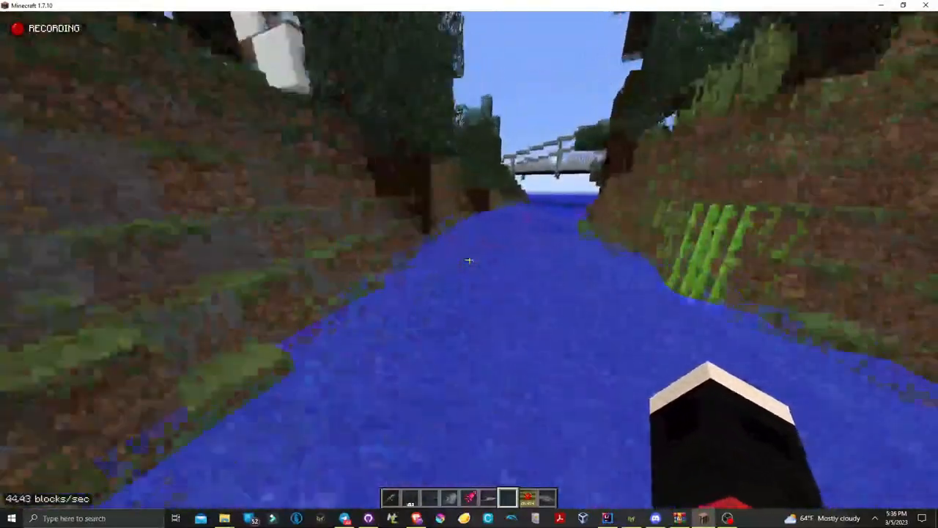
pyautogui.press('w')
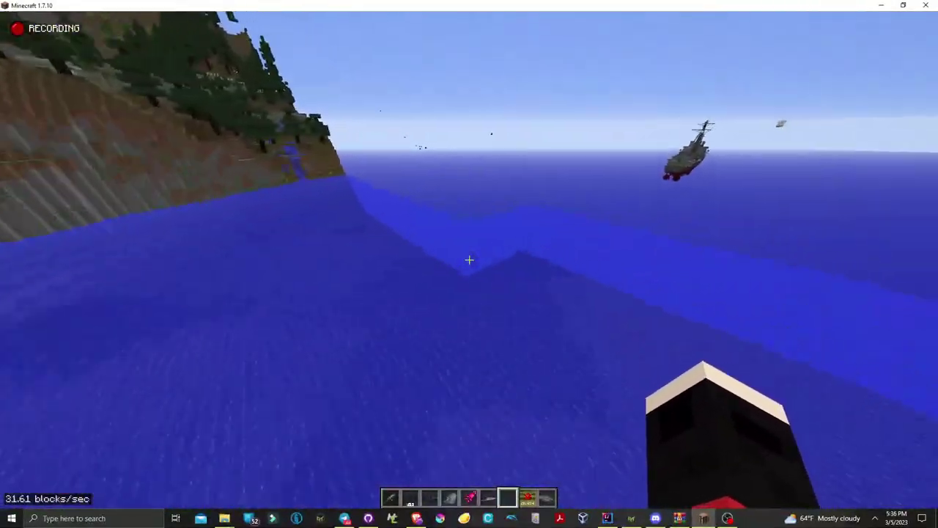
pyautogui.press('w')
pyautogui.press('w')
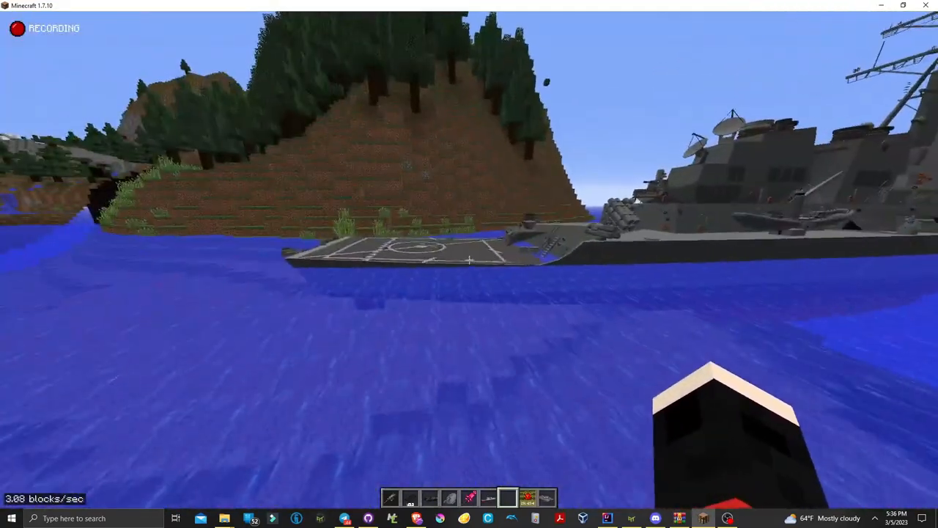
# - Fly across the bay over the water toward the waterfall cliff
pyautogui.press('w')
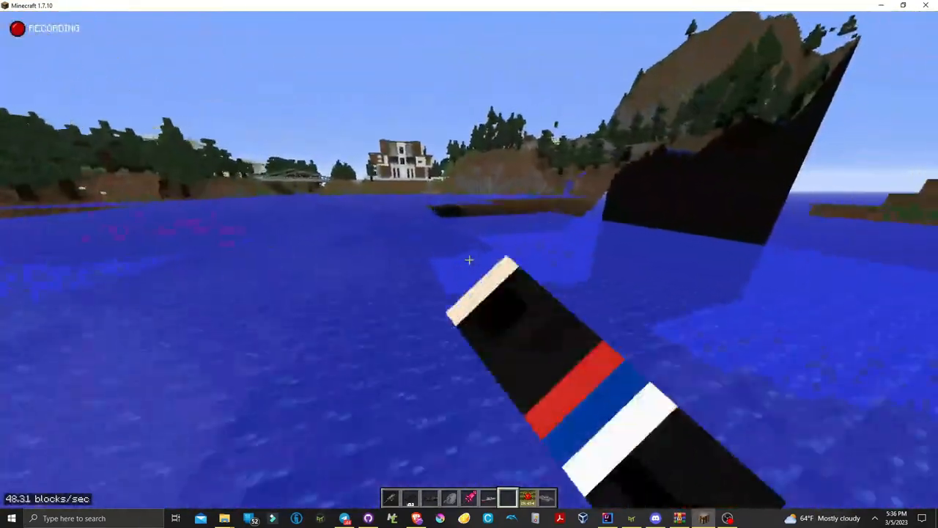
pyautogui.press('w')
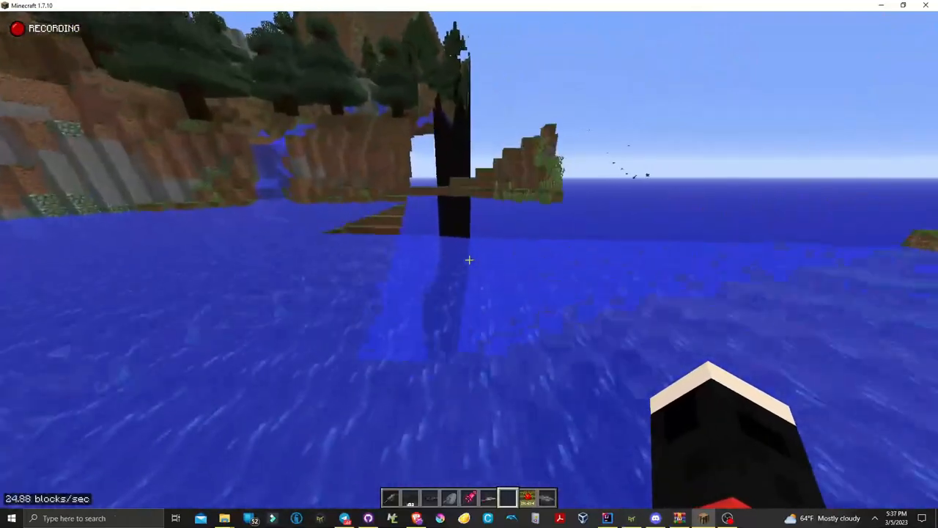
pyautogui.press('w')
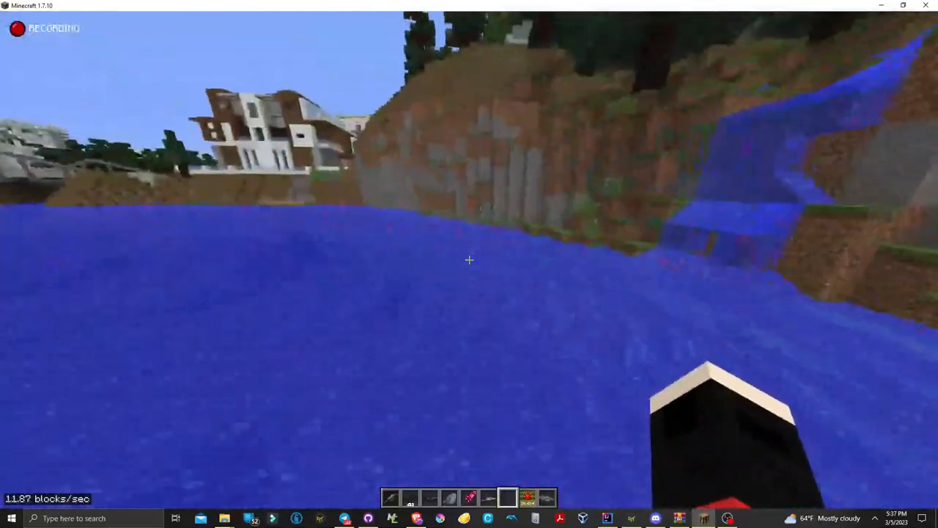
pyautogui.press('w')
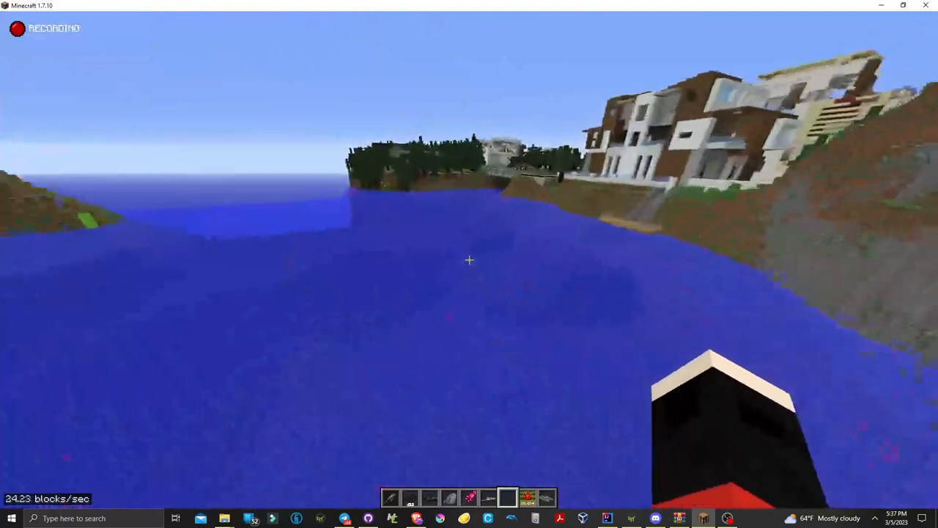
pyautogui.scroll(-1, 469, 260)
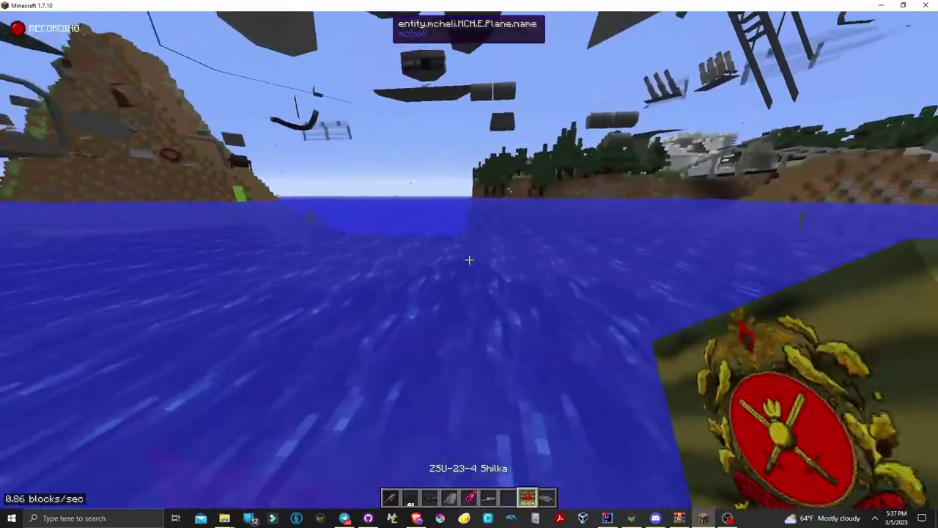
pyautogui.scroll(1, 469, 260)
# - Place and board the destroyer, view it from above with F5, and sail it forward along the channel
pyautogui.rightClick(469, 259)
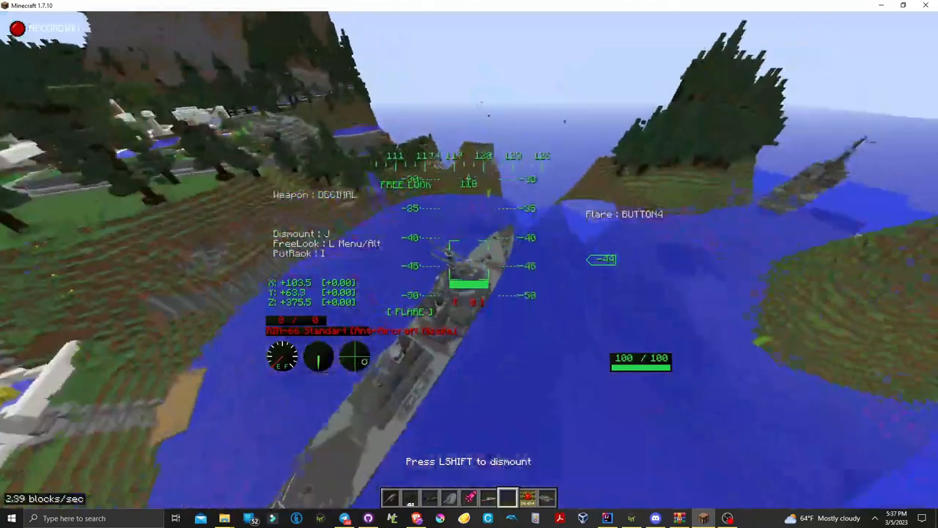
pyautogui.press('F5')
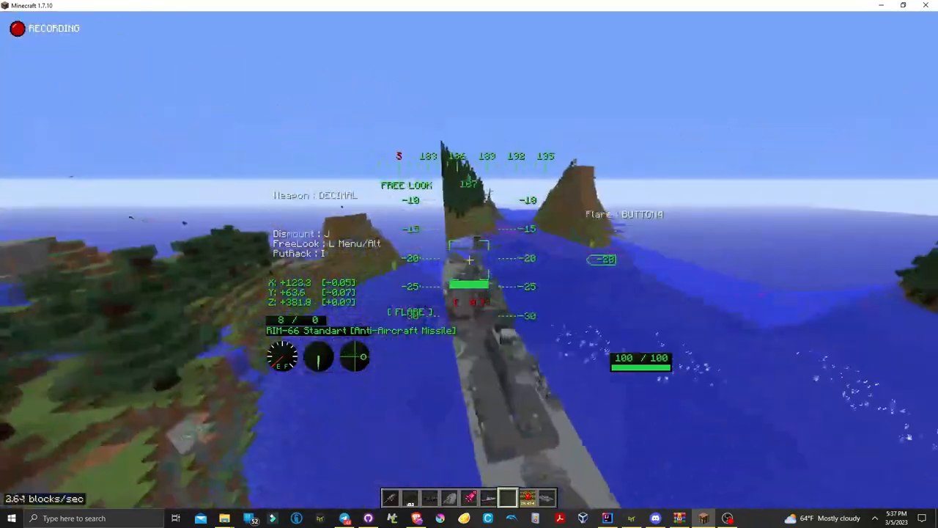
pyautogui.press('w')
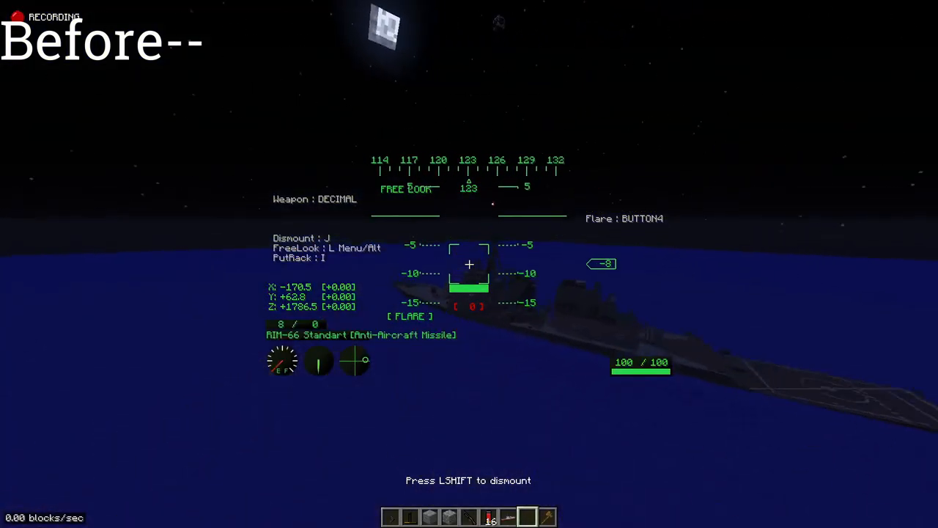
# - Look over the ship's waterline, mast and deck from several angles, then dismount the destroyer
pyautogui.press('w')
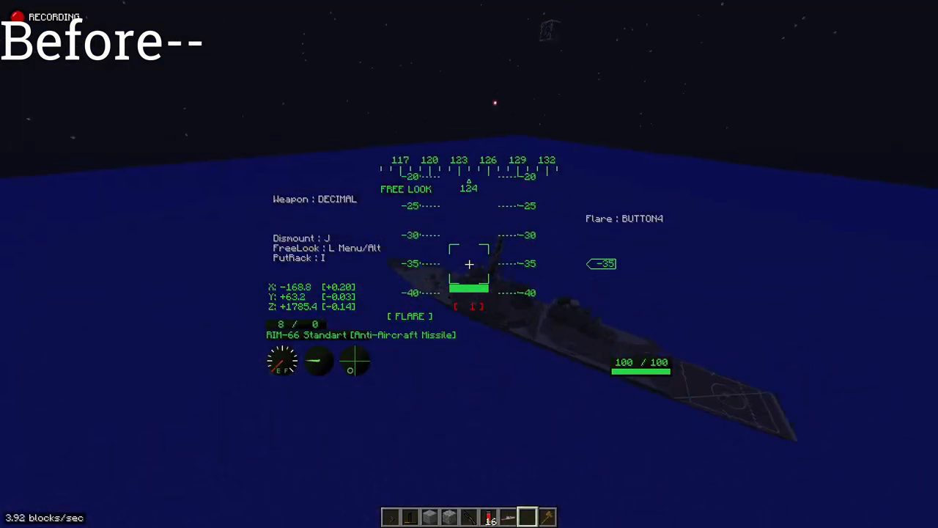
pyautogui.press('w')
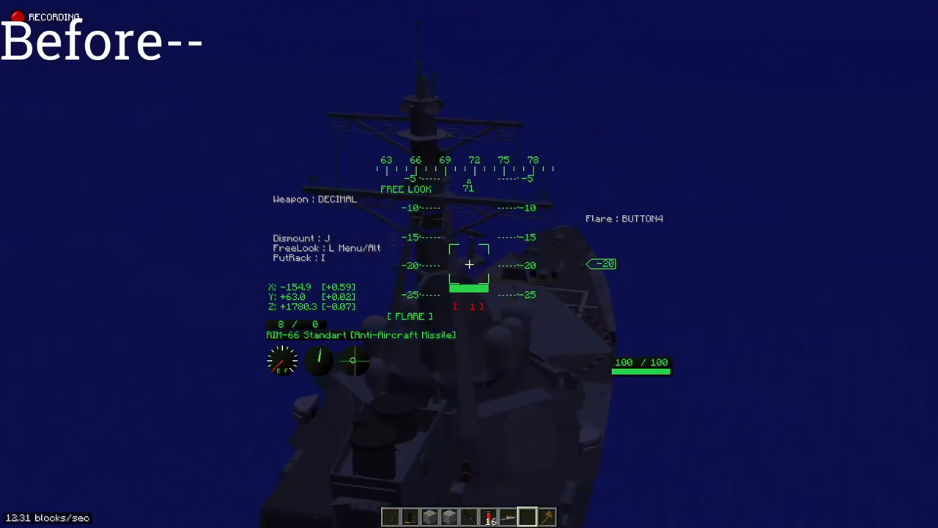
pyautogui.press('a')
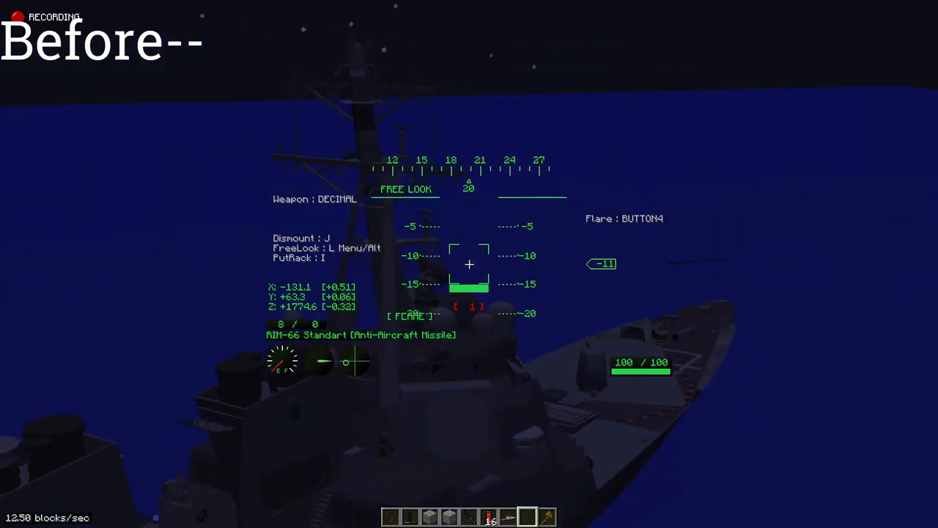
pyautogui.press('a')
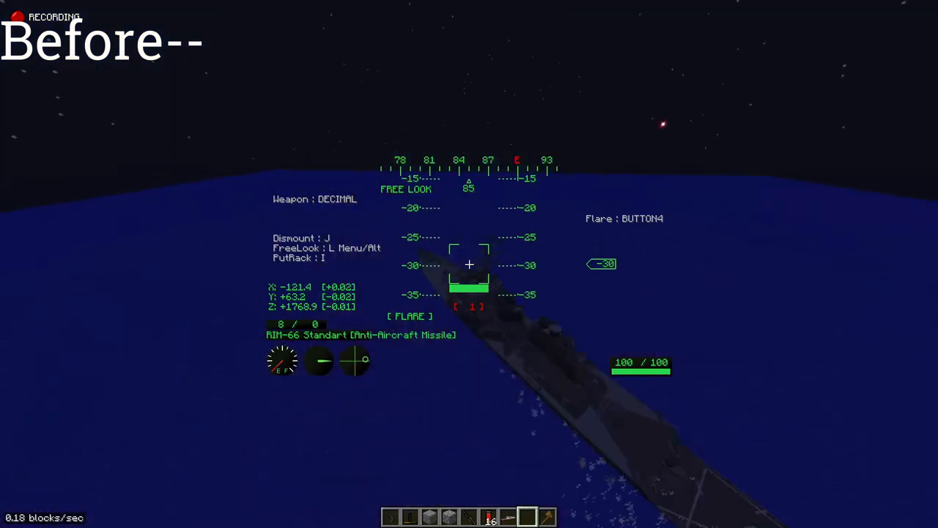
pyautogui.press('j')
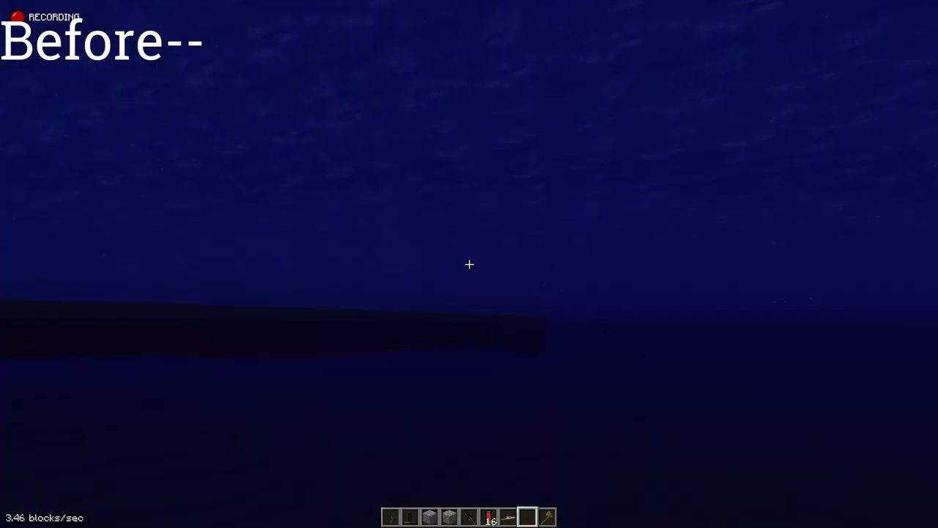
# - Circle the motionless ship at water level and finish above the stern looking along the deck
pyautogui.press('w')
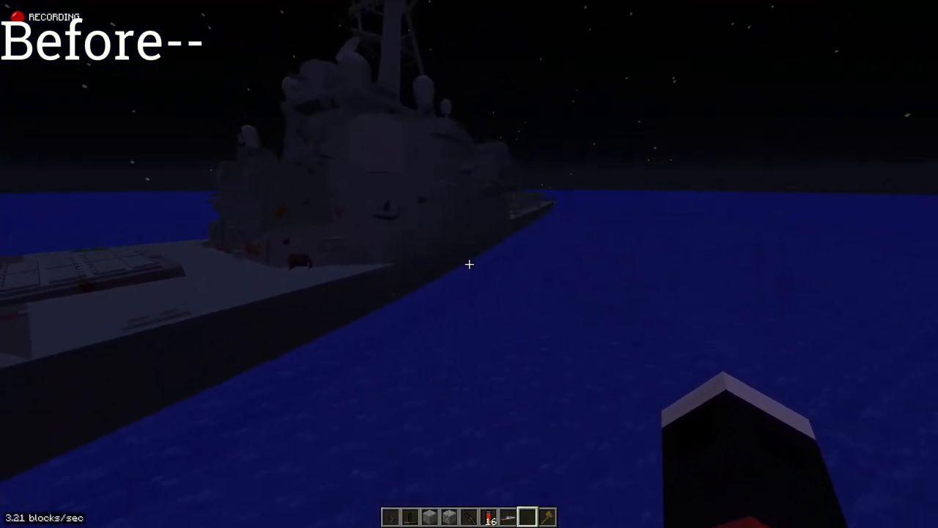
pyautogui.press('w')
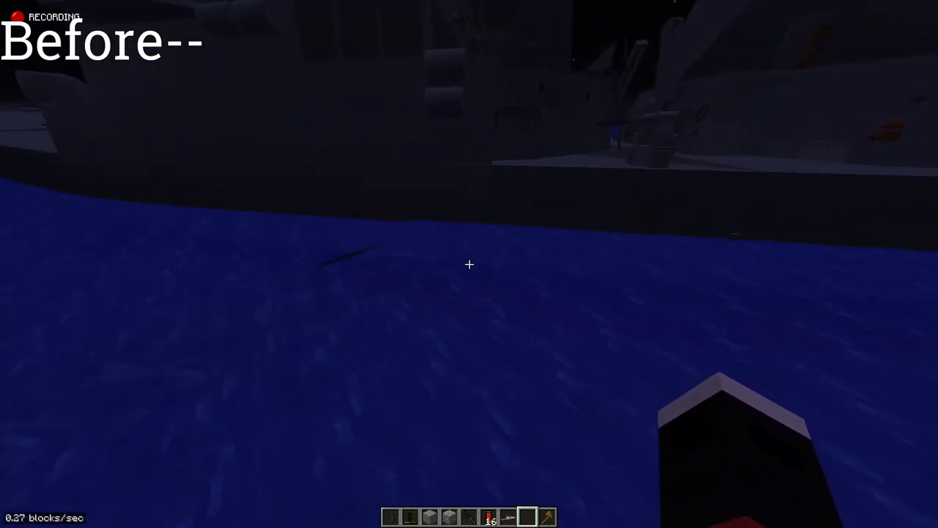
pyautogui.press('w')
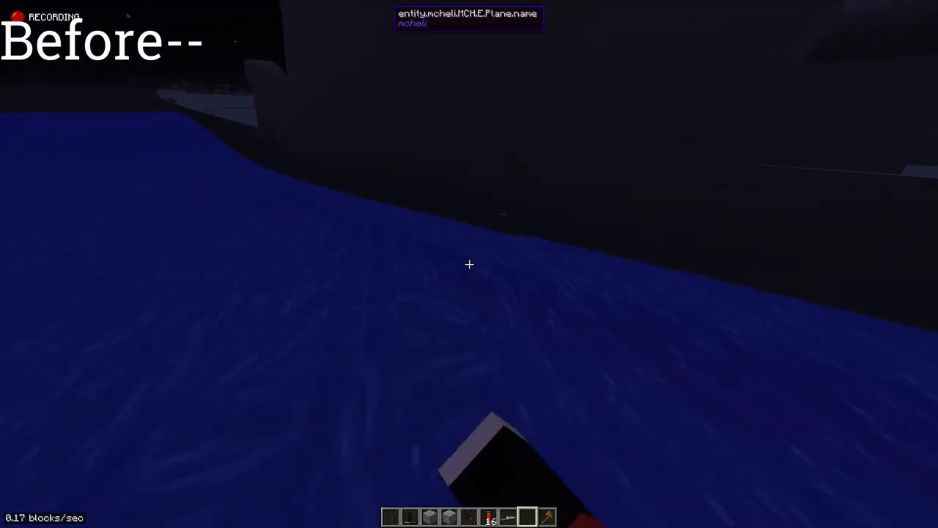
pyautogui.press('w')
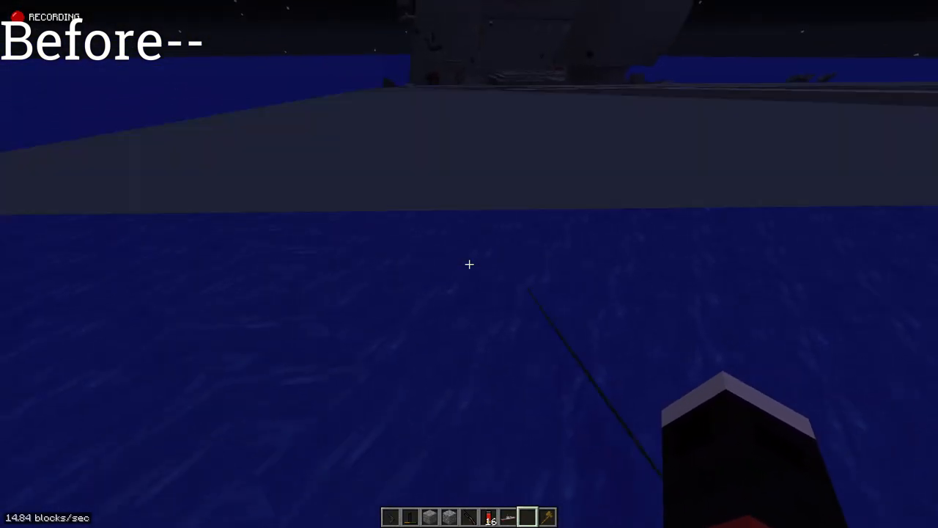
pyautogui.press('w')
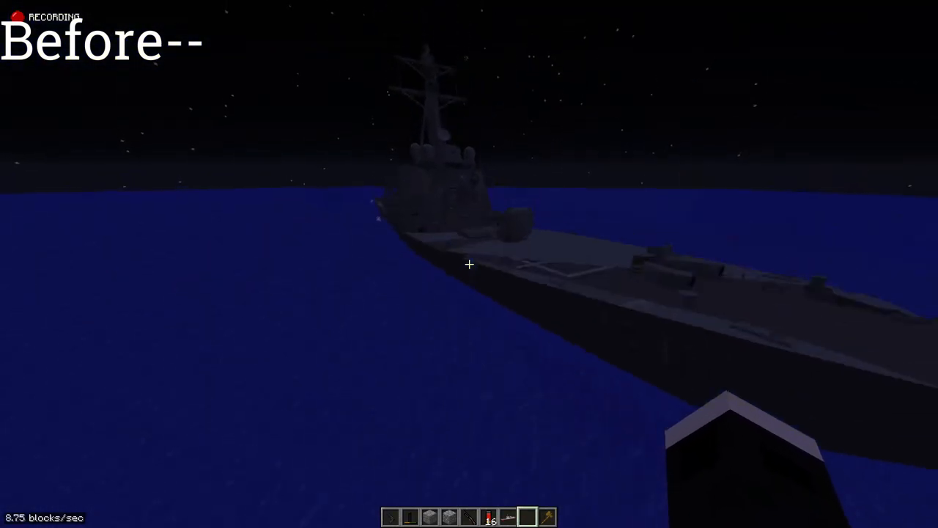
pyautogui.press('w')
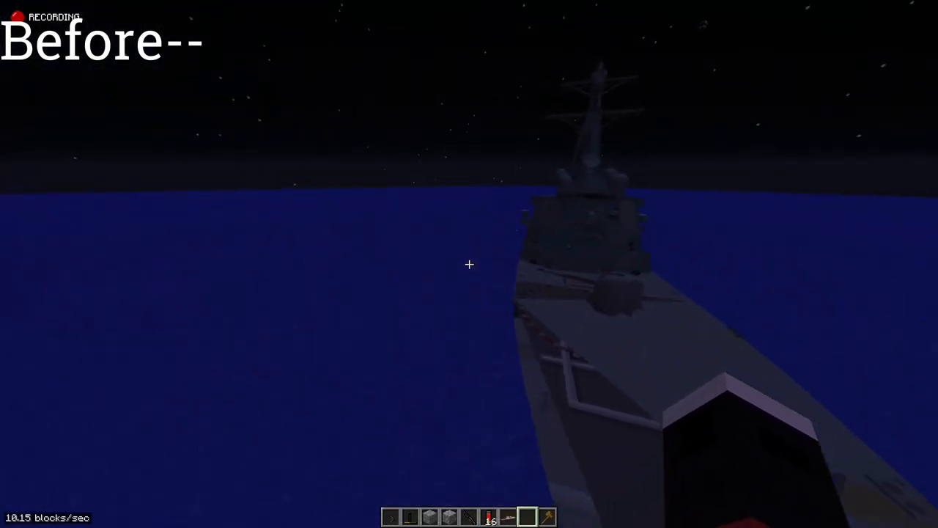